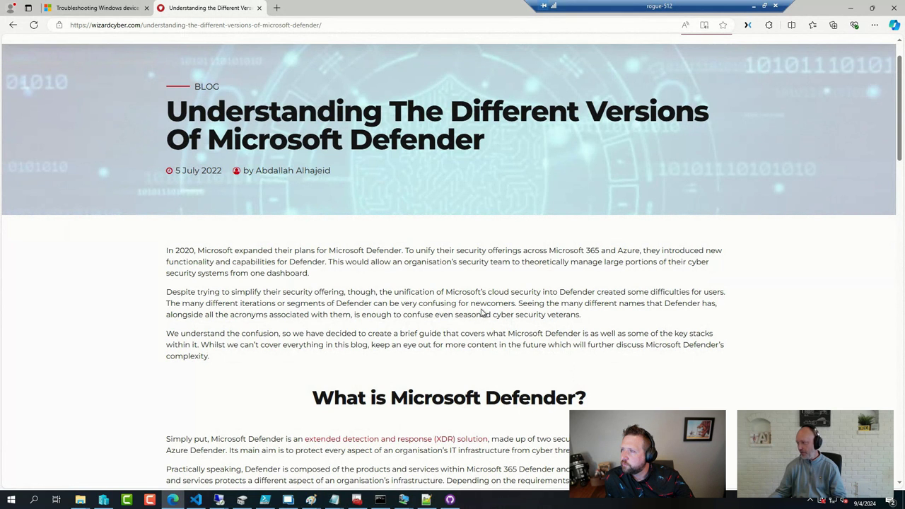
Step: Scroll the WizardCyber article down to 'What is Microsoft Defender?' and dismiss the on-screen annotation
scroll(481, 312, down, 2)
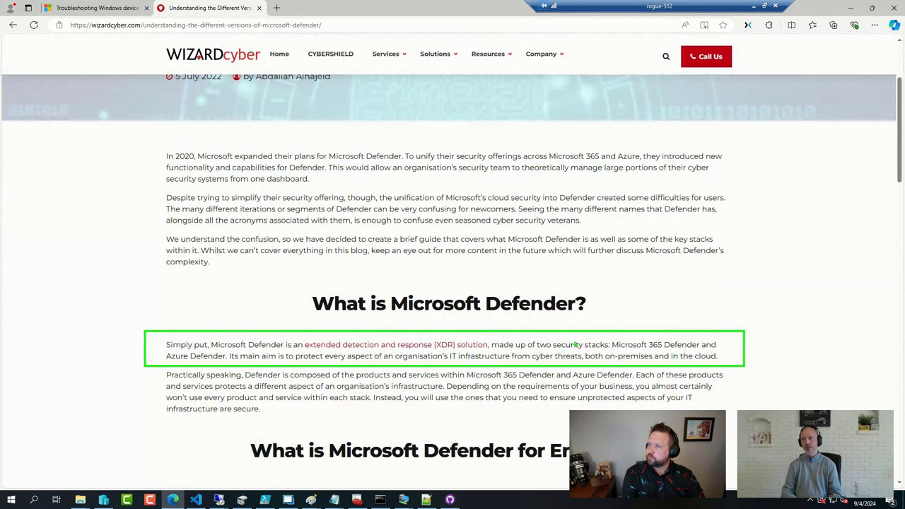
key(Escape)
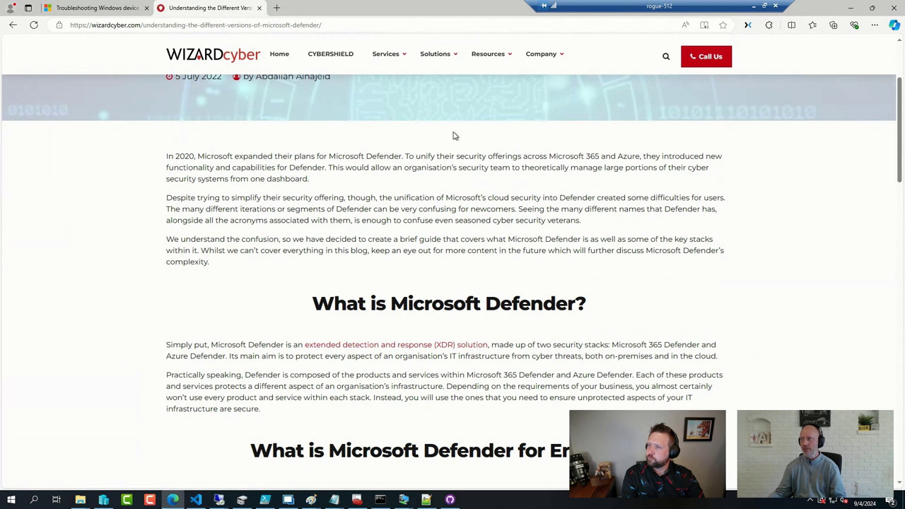
Step: Go to security.microsoft.com and sign in with the Admin account
click(214, 24)
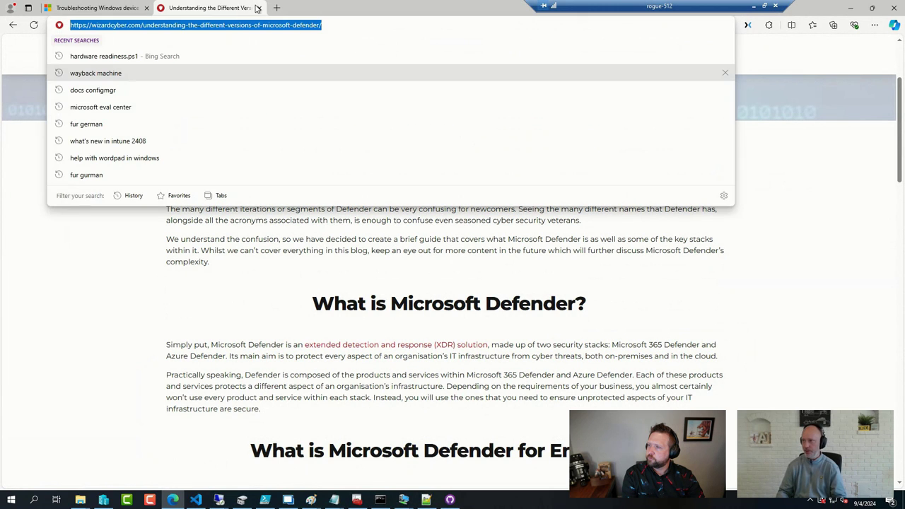
text(secu)
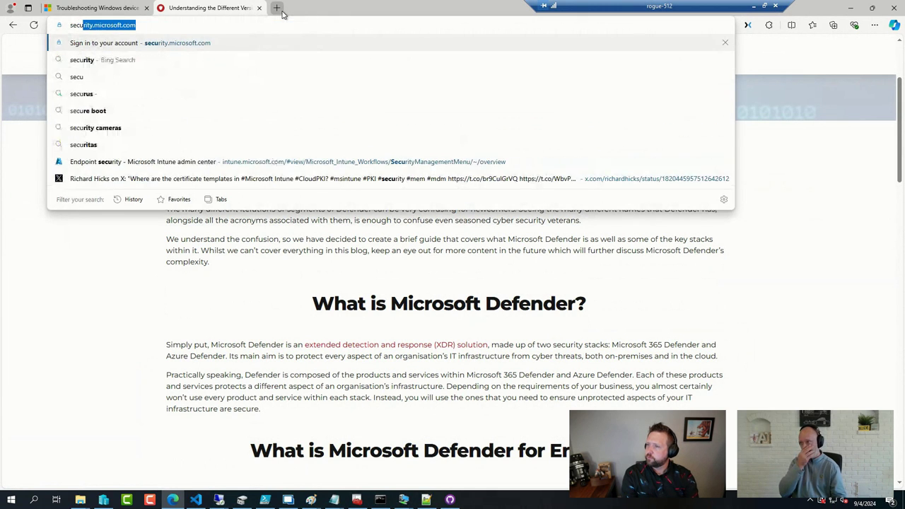
text(rity.microsoft.com)
key(Return)
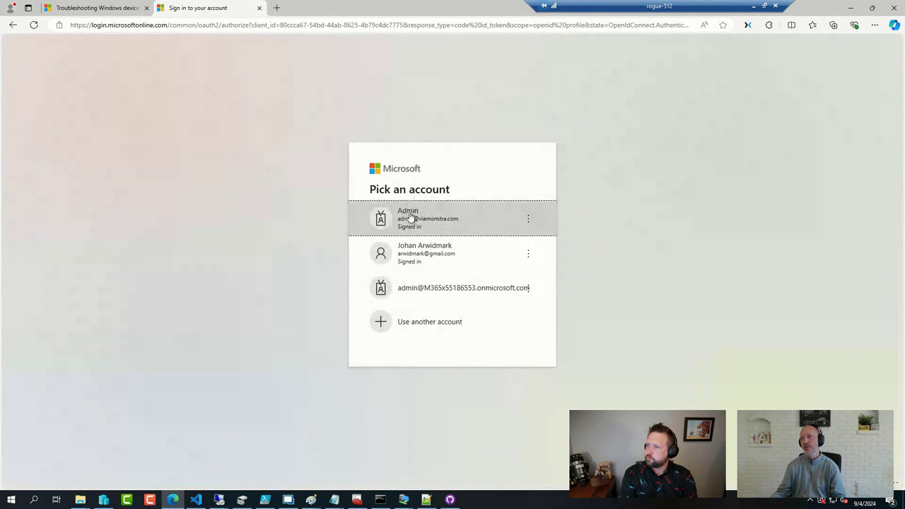
click(411, 217)
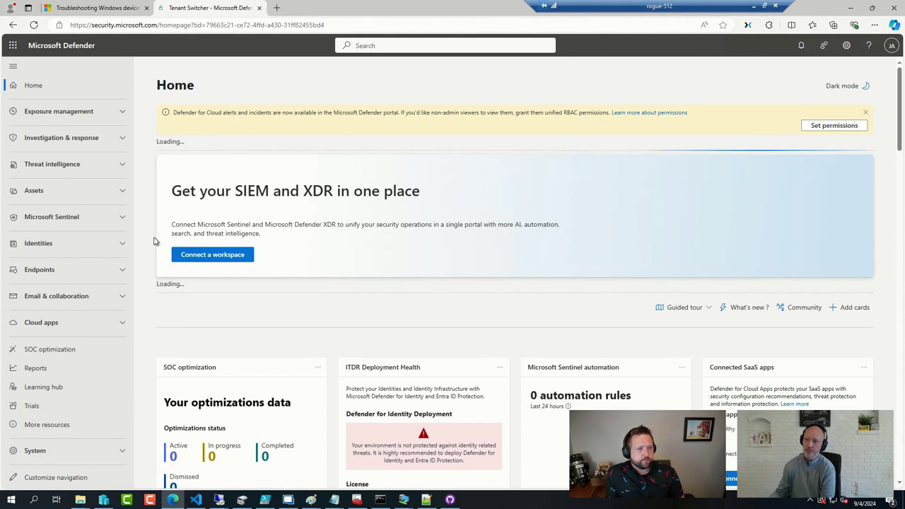
Step: Expand the Threat intelligence, Investigation & response, Hunting and Assets navigation sections
click(123, 168)
click(126, 141)
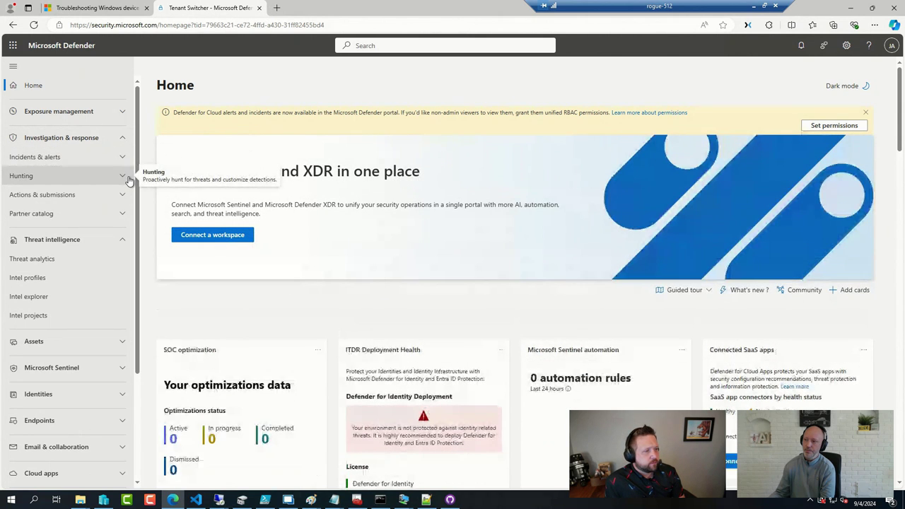
click(125, 176)
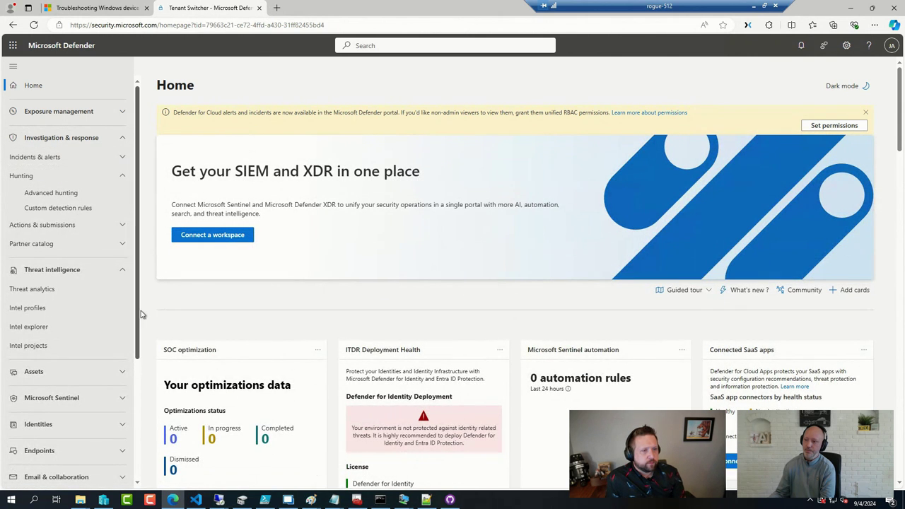
click(124, 378)
scroll(101, 366, down, 3)
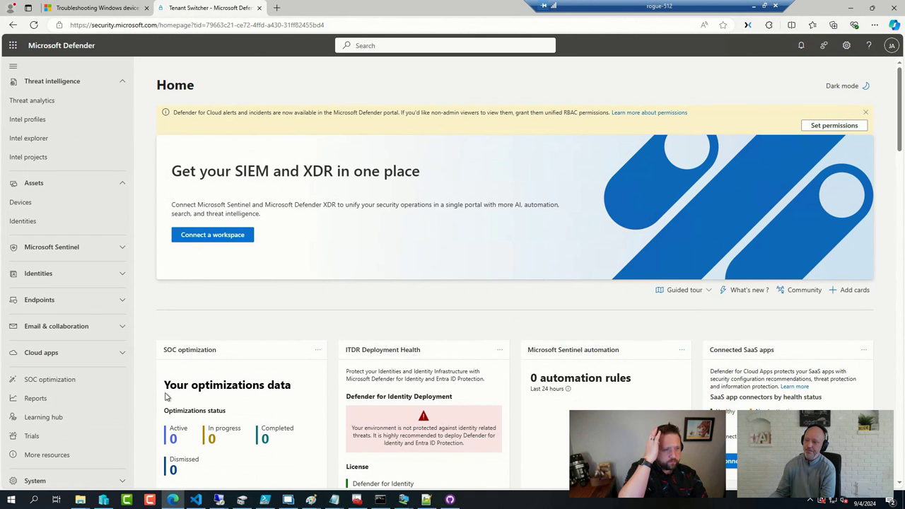
Step: Open Endpoints > Vulnerability management > Recommendations, listing 72 security recommendations
click(123, 302)
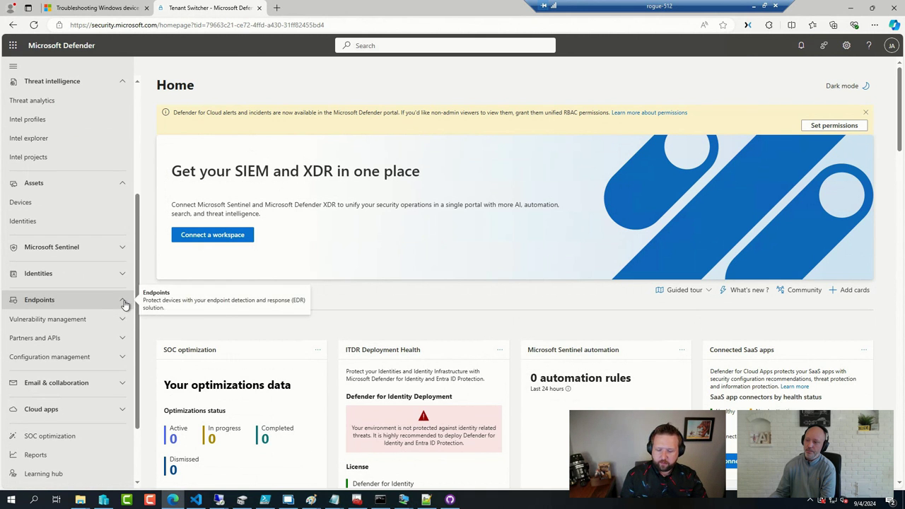
click(121, 319)
scroll(119, 318, down, 2)
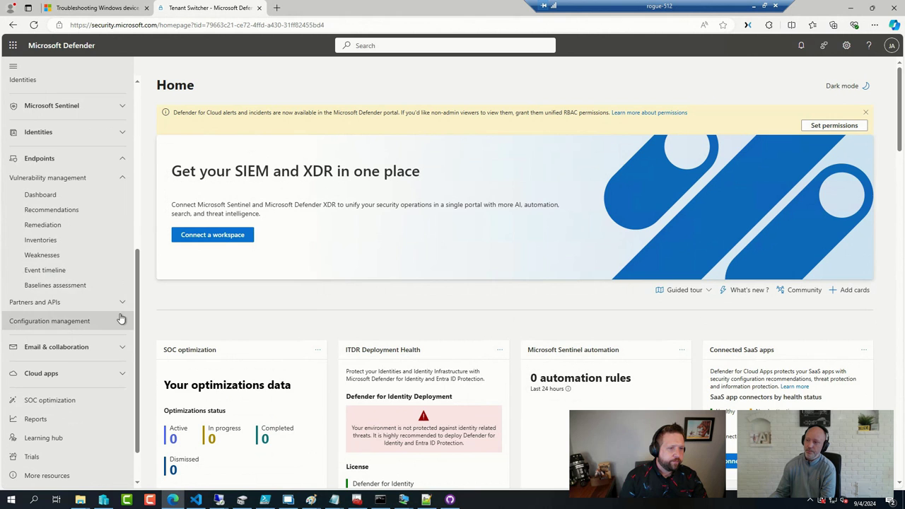
click(56, 212)
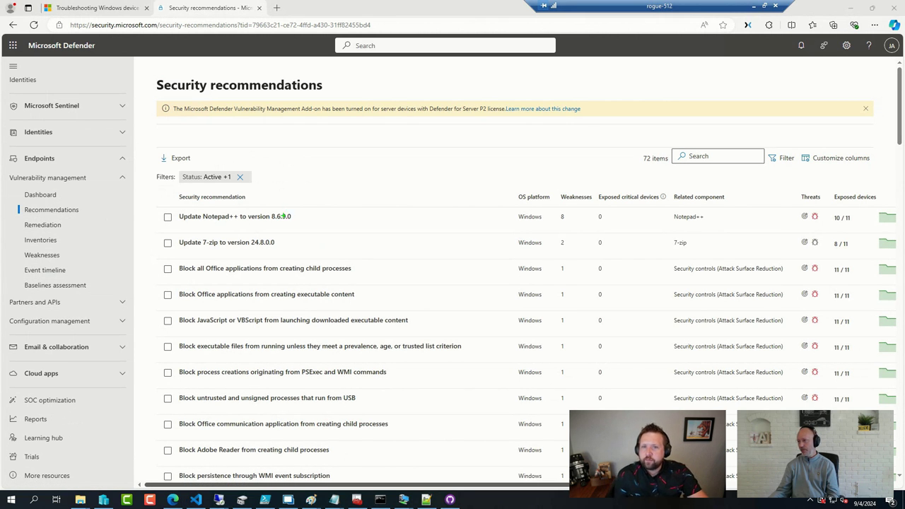
mouse_move(369, 216)
mouse_down()
mouse_move(311, 216)
mouse_move(384, 237)
mouse_up()
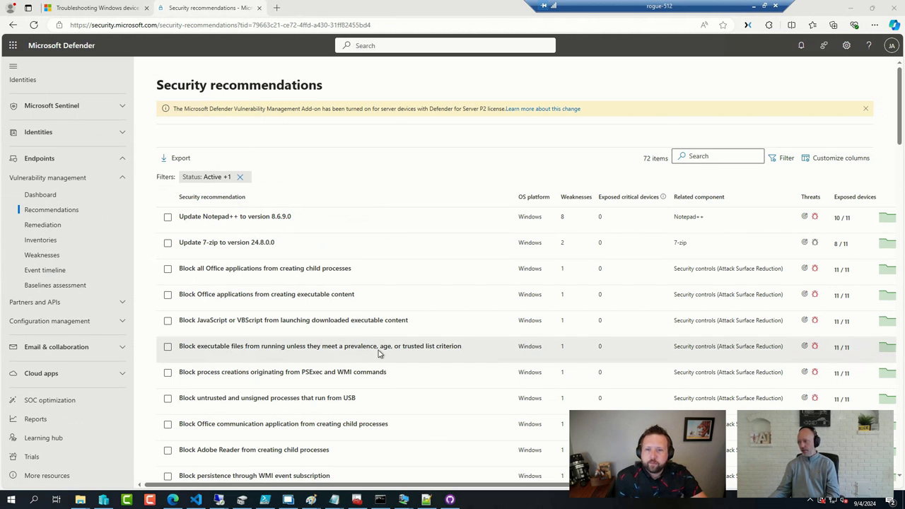
scroll(392, 353, down, 5)
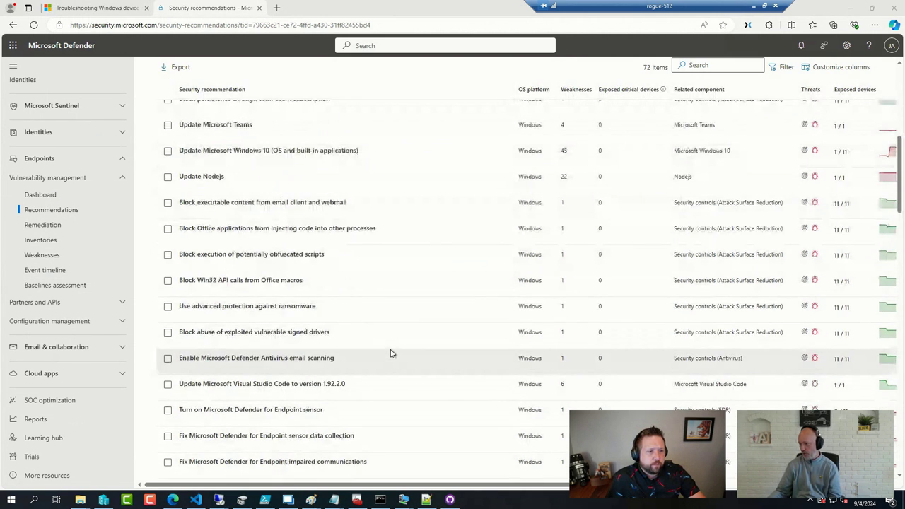
scroll(393, 354, down, 10)
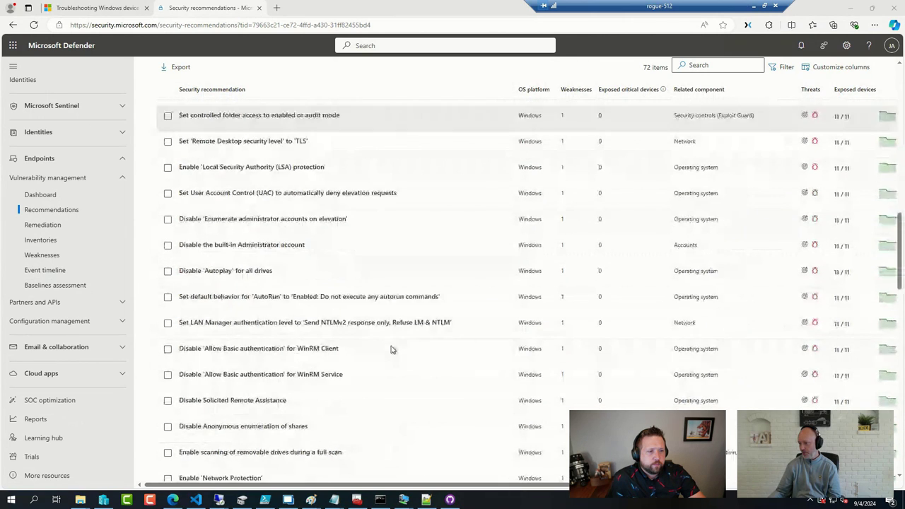
scroll(391, 346, down, 3)
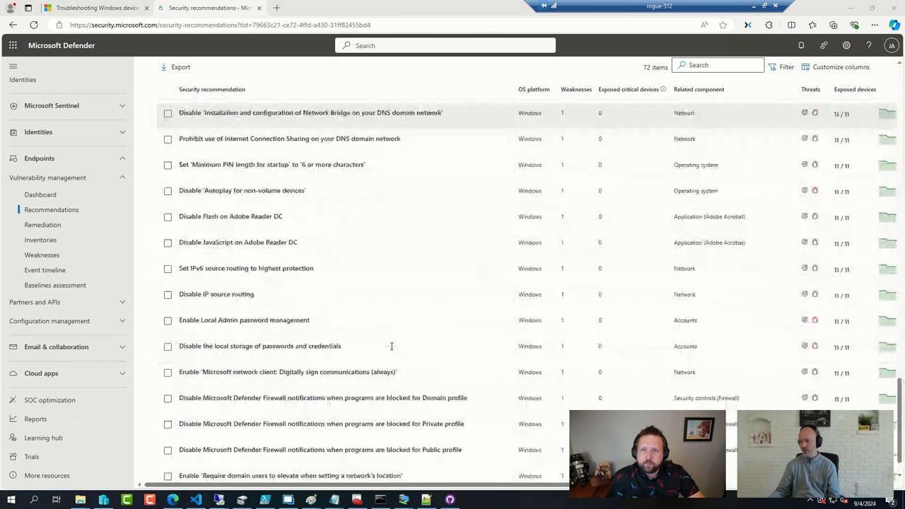
scroll(393, 349, up, 9)
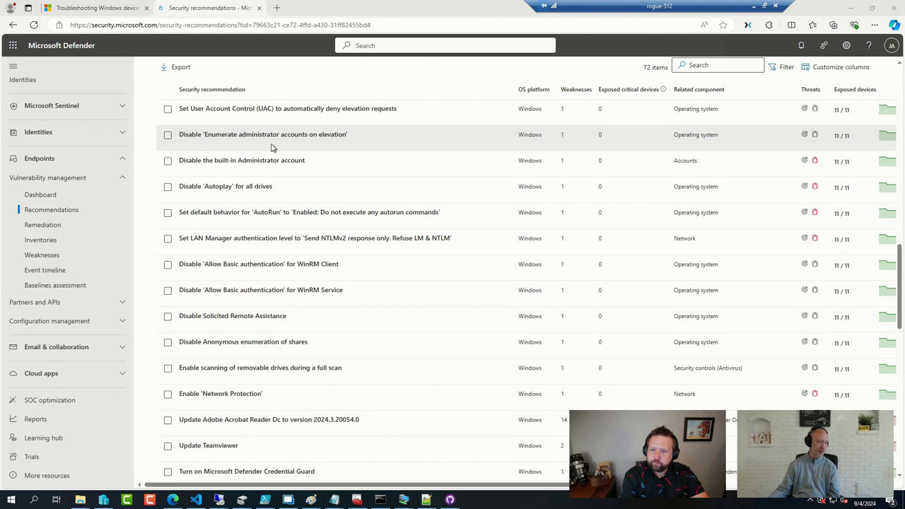
Step: In a new tab, open admin.microsoft.com Billing > Your products, showing 8 subscriptions
click(276, 8)
text(ad)
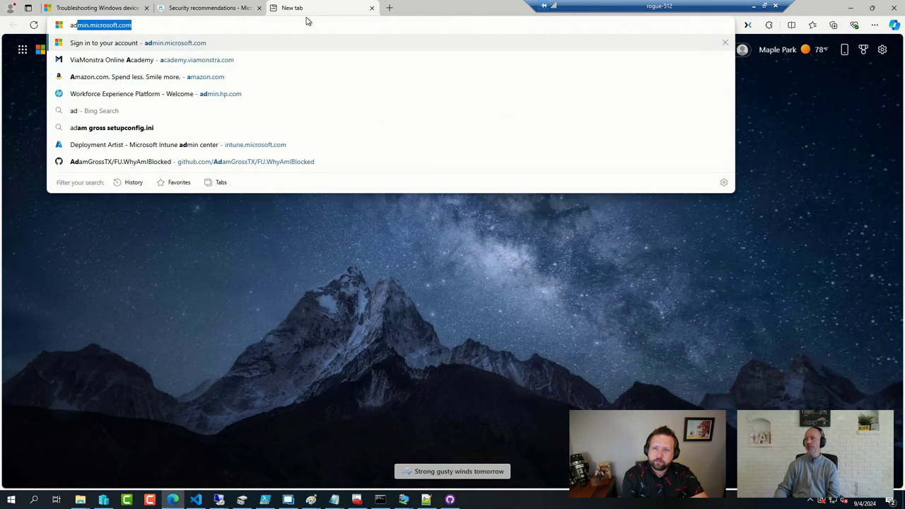
key(Return)
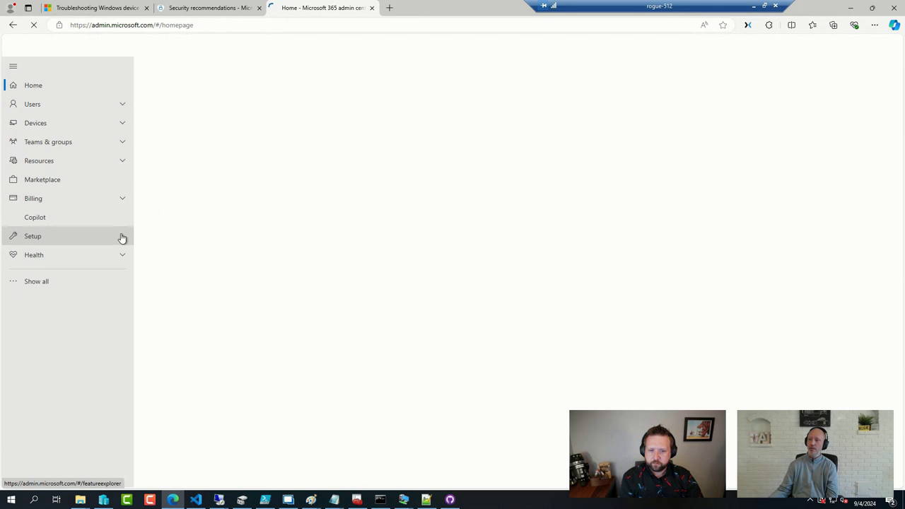
click(113, 201)
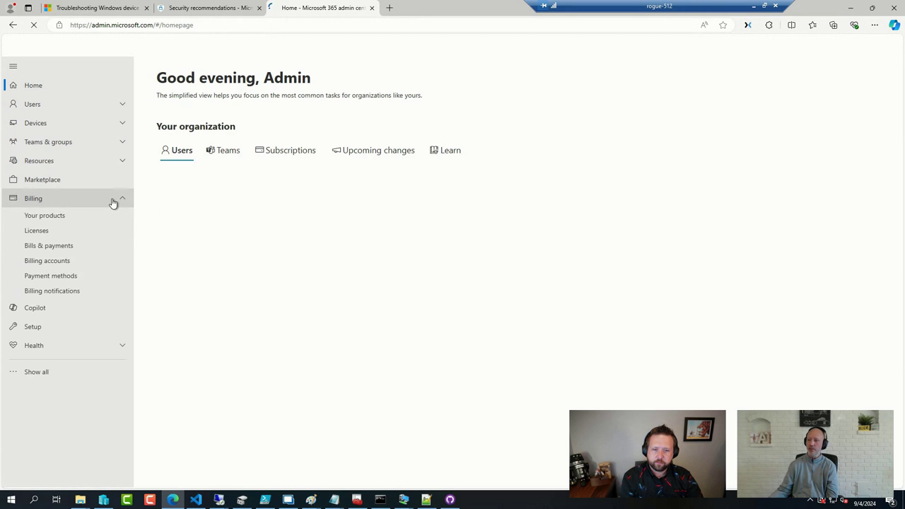
click(71, 217)
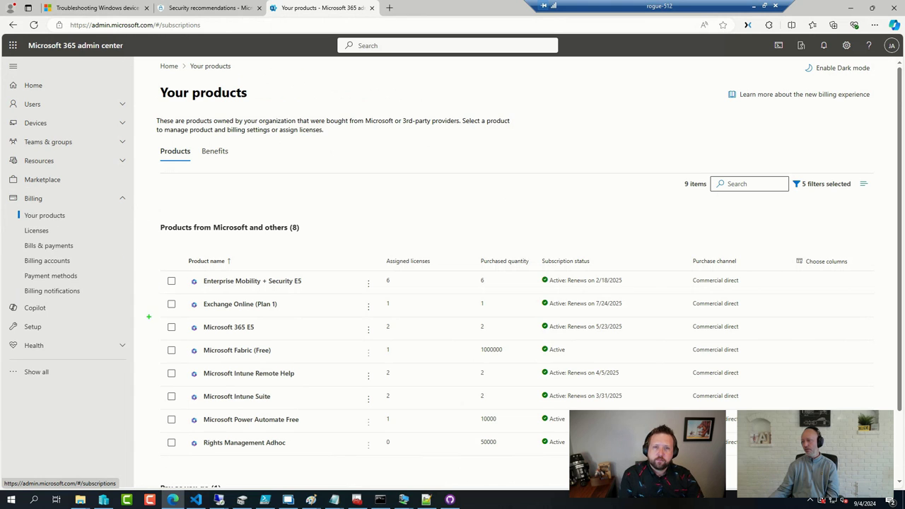
mouse_move(152, 316)
mouse_down()
mouse_move(446, 333)
mouse_move(448, 342)
mouse_up()
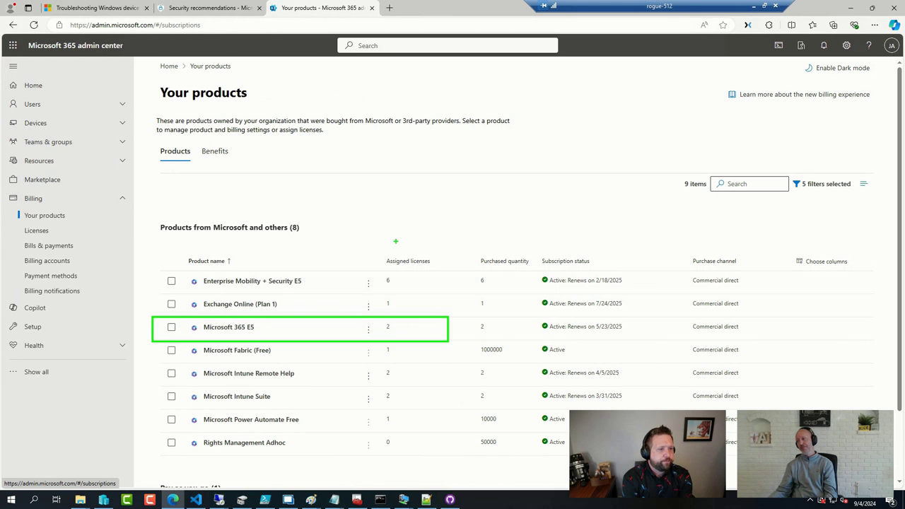
Step: Switch back to the Defender portal's Security recommendations tab
click(198, 11)
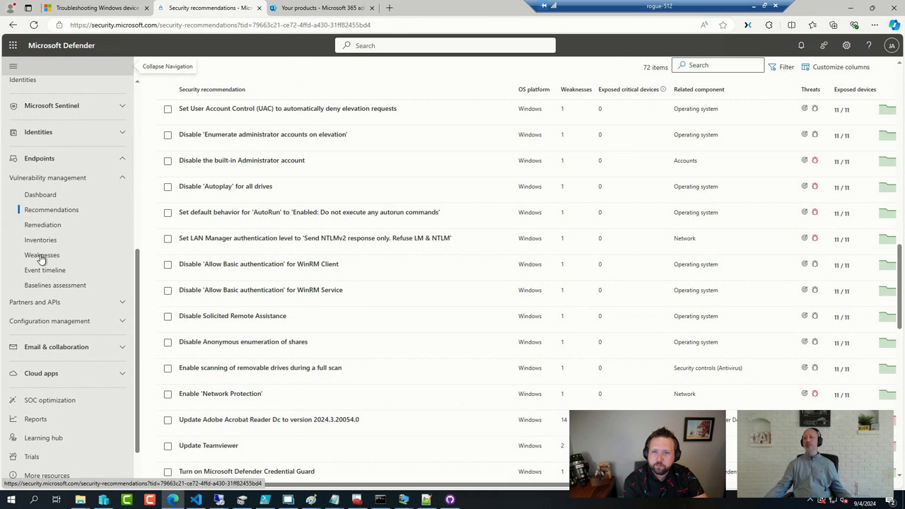
Step: Open Vulnerability management Inventories and select the Hardware & Firmware tab
click(42, 241)
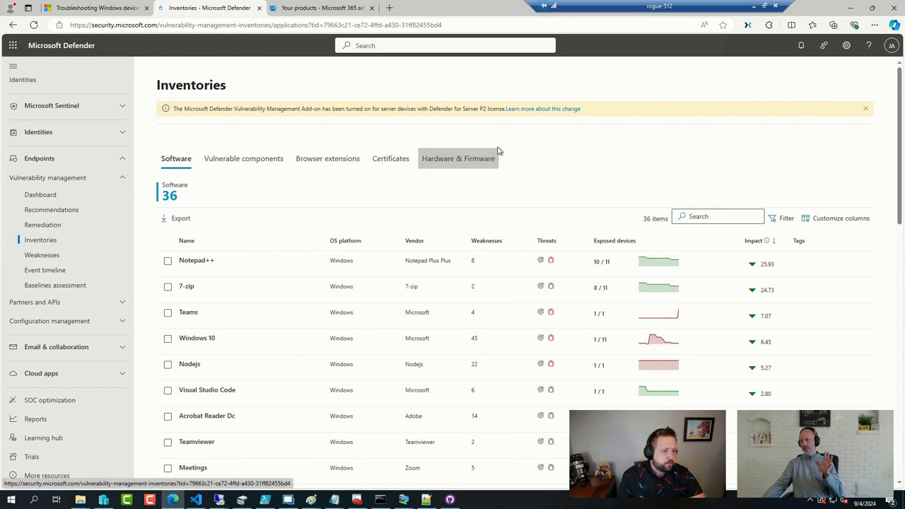
click(477, 157)
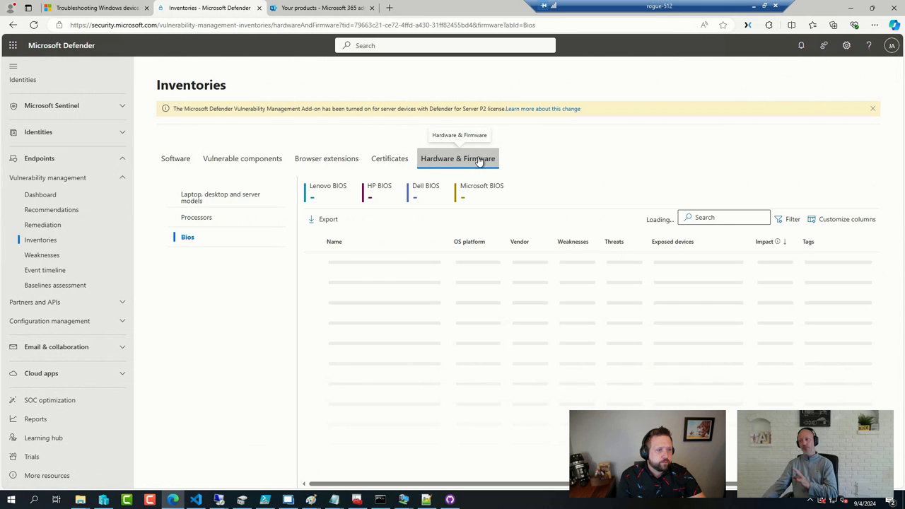